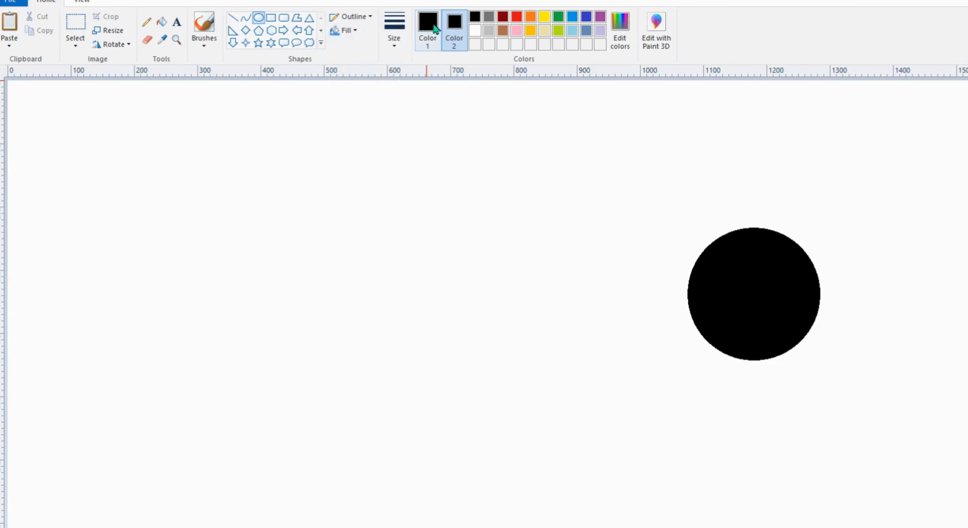
# - Draw a white circular outline about 180 px across inside the black disc and center it as the rim
pyautogui.click(434, 27)
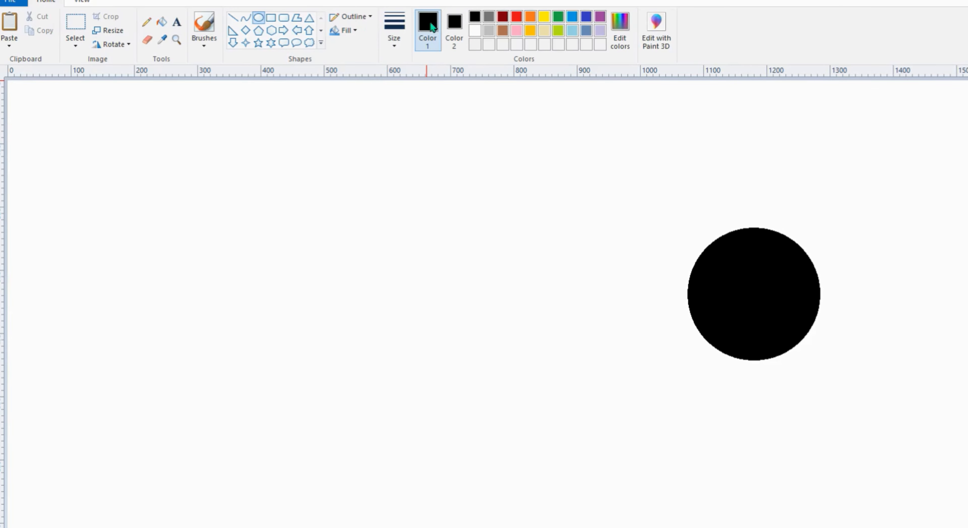
pyautogui.click(475, 31)
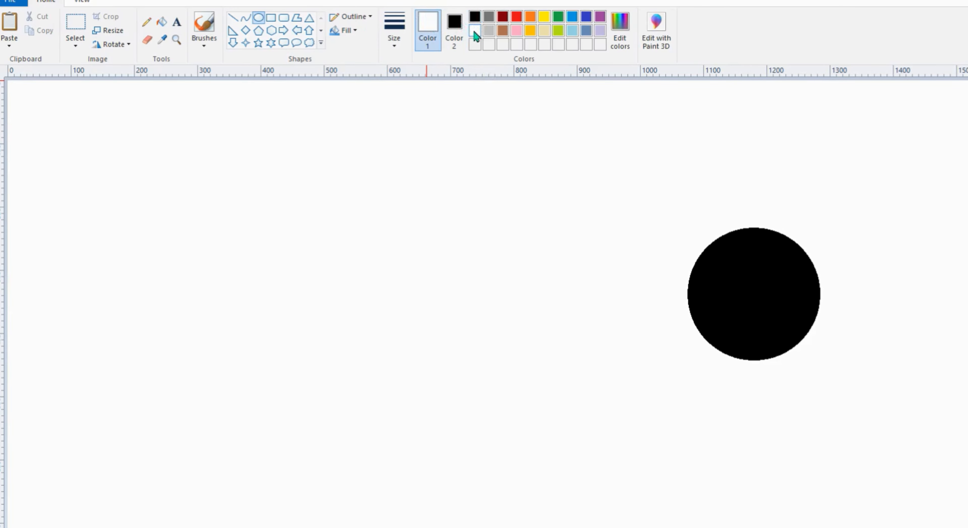
pyautogui.moveTo(708, 234); pyautogui.dragTo(820, 352)
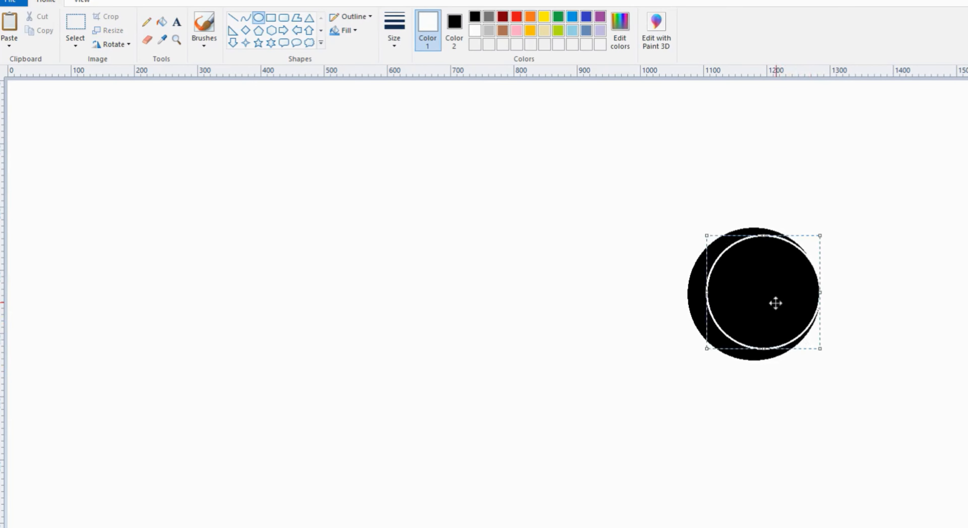
pyautogui.moveTo(774, 303); pyautogui.dragTo(765, 303)
pyautogui.click(688, 260)
# - Draw a small circle about 45 px wide at the wheel's center with solid black outline and solid white fill
pyautogui.click(353, 16)
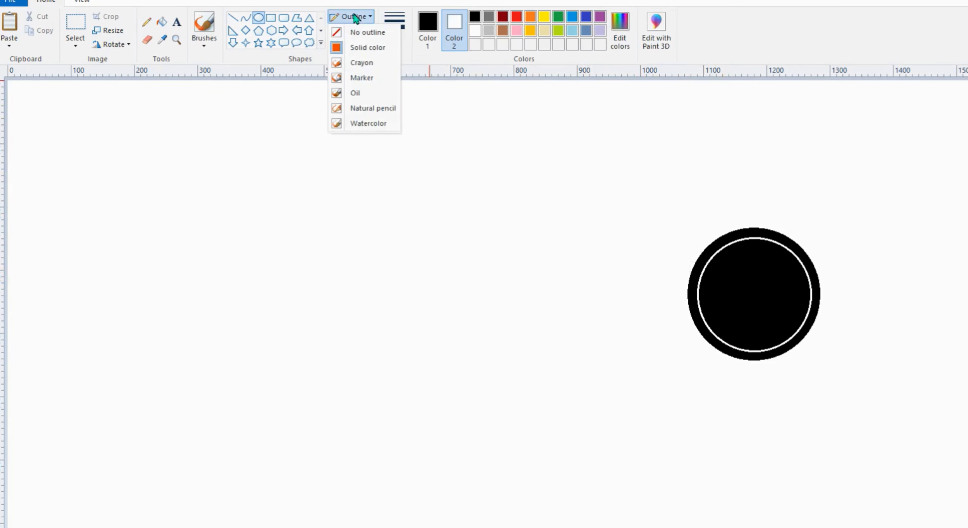
pyautogui.click(359, 47)
pyautogui.click(345, 31)
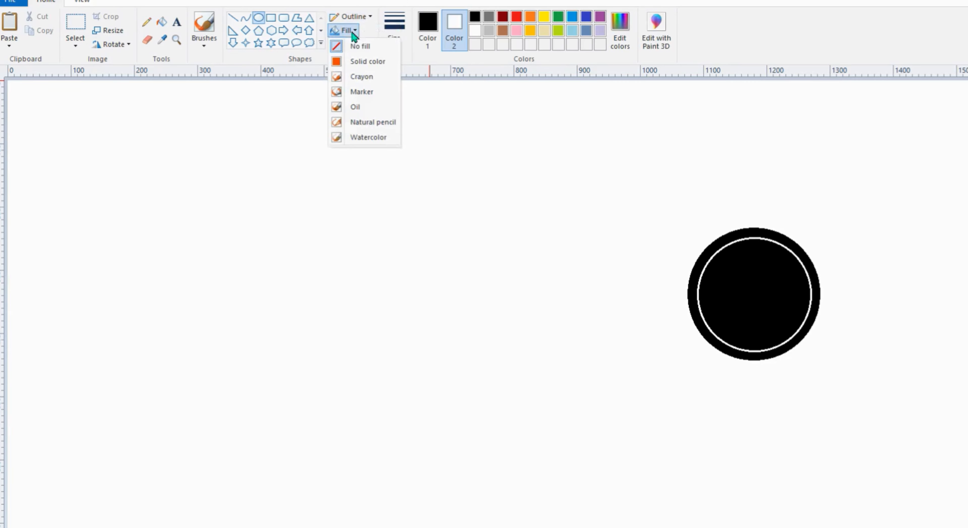
pyautogui.click(362, 63)
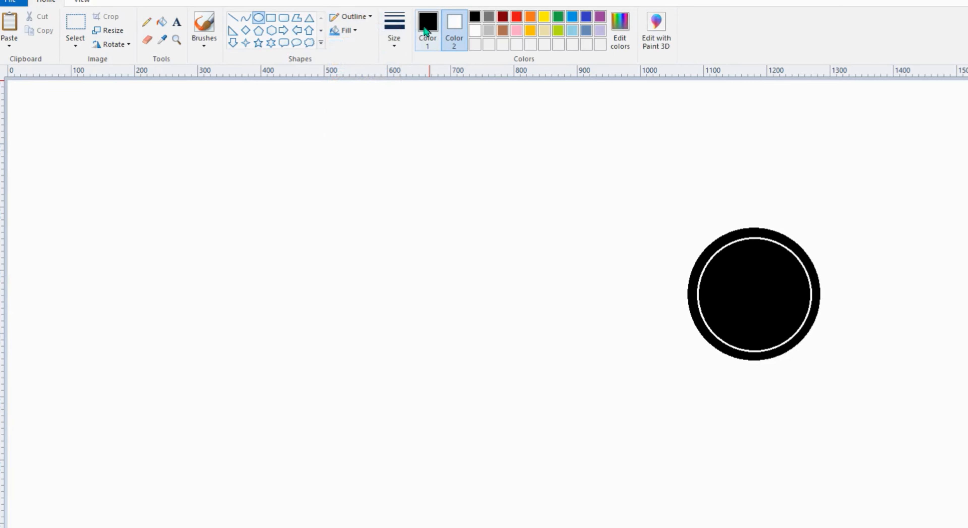
pyautogui.click(426, 30)
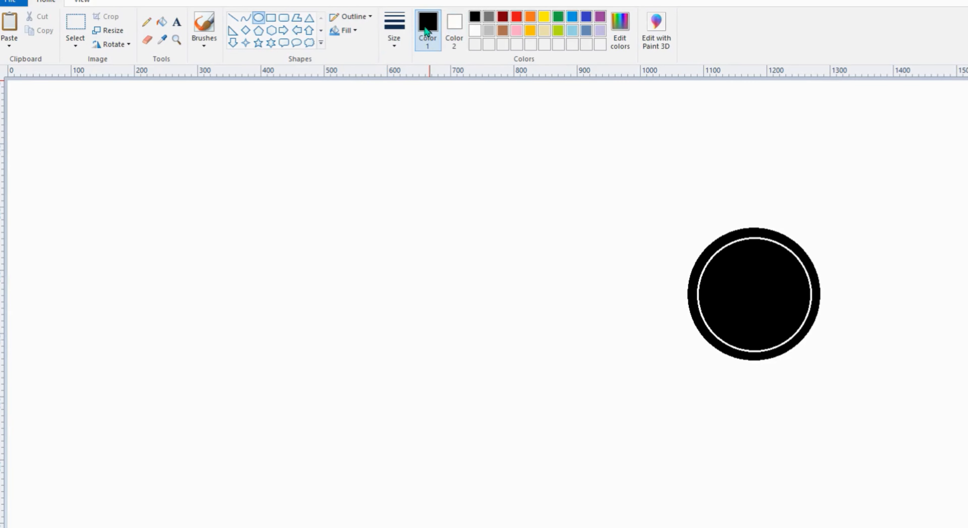
pyautogui.click(454, 27)
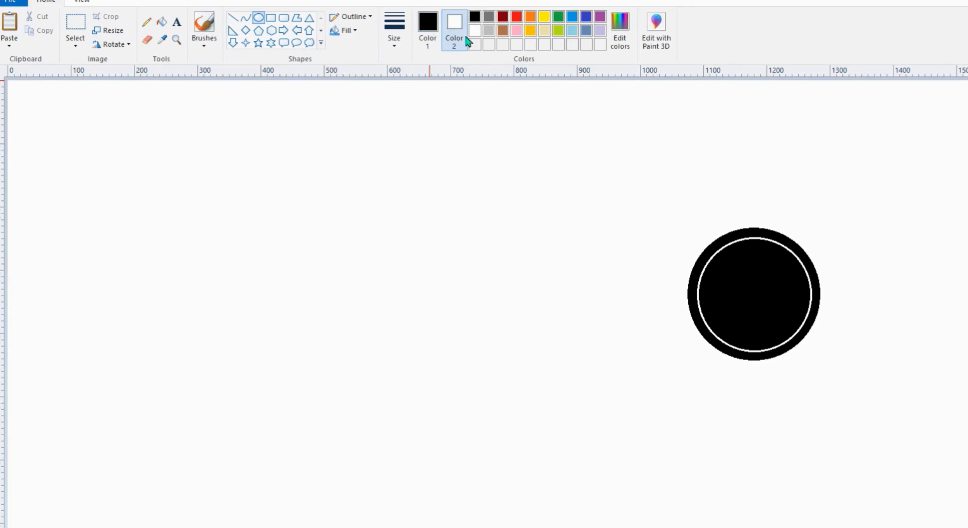
pyautogui.moveTo(743, 278); pyautogui.dragTo(767, 314)
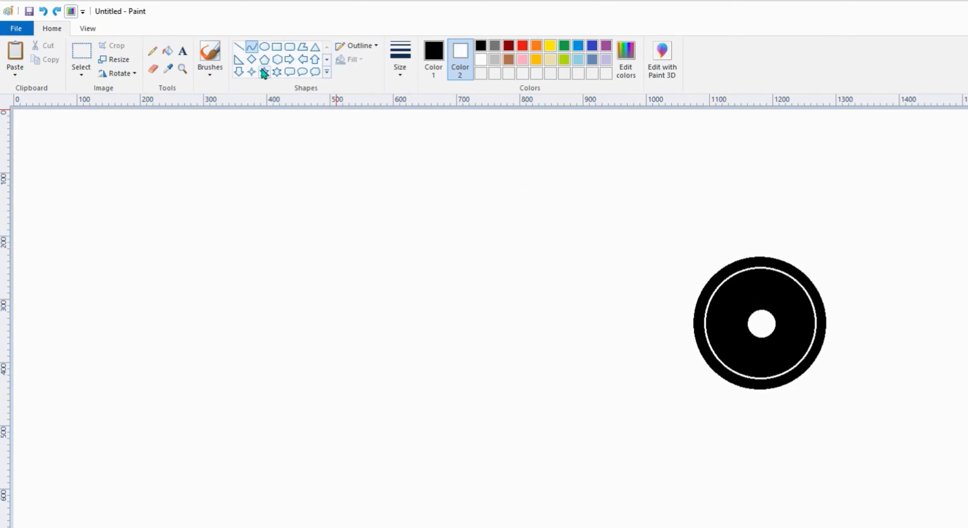
# - Set the outline color to white and fill to black, and draw curved upper-left and lower-right spokes from the wheel hub
pyautogui.click(252, 48)
pyautogui.click(434, 58)
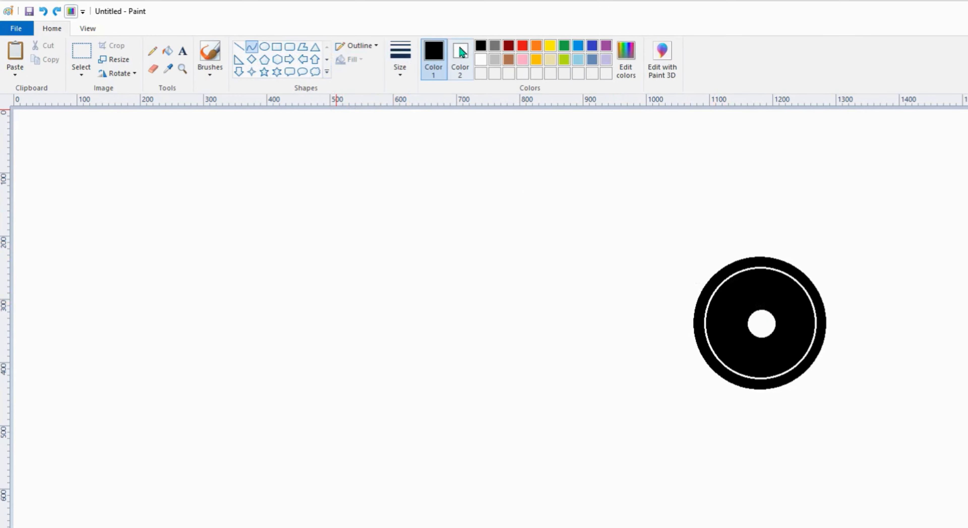
pyautogui.click(481, 59)
pyautogui.click(460, 58)
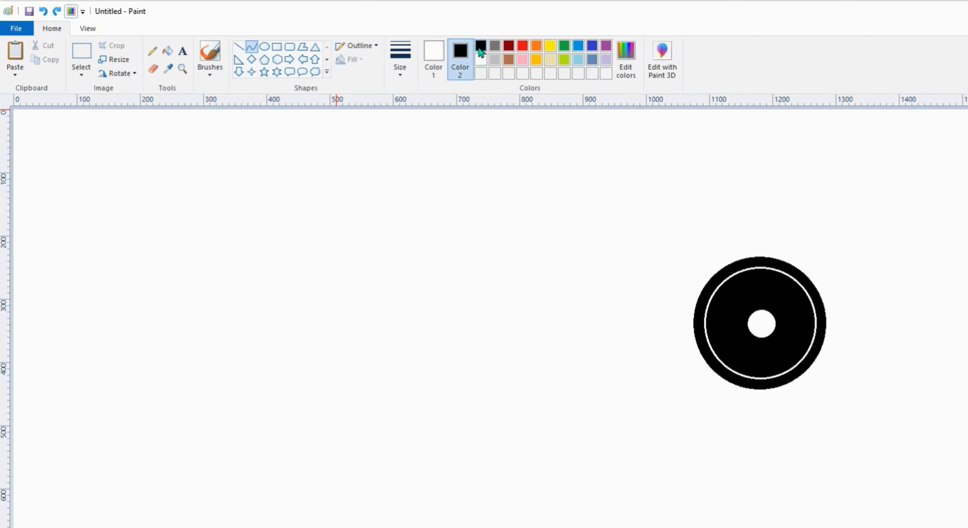
pyautogui.moveTo(754, 311); pyautogui.dragTo(740, 276)
pyautogui.moveTo(767, 360)
pyautogui.mouseDown()
pyautogui.moveTo(769, 372)
pyautogui.moveTo(770, 346)
pyautogui.moveTo(782, 344)
pyautogui.moveTo(797, 357)
pyautogui.moveTo(773, 355)
pyautogui.moveTo(784, 360)
pyautogui.mouseUp()
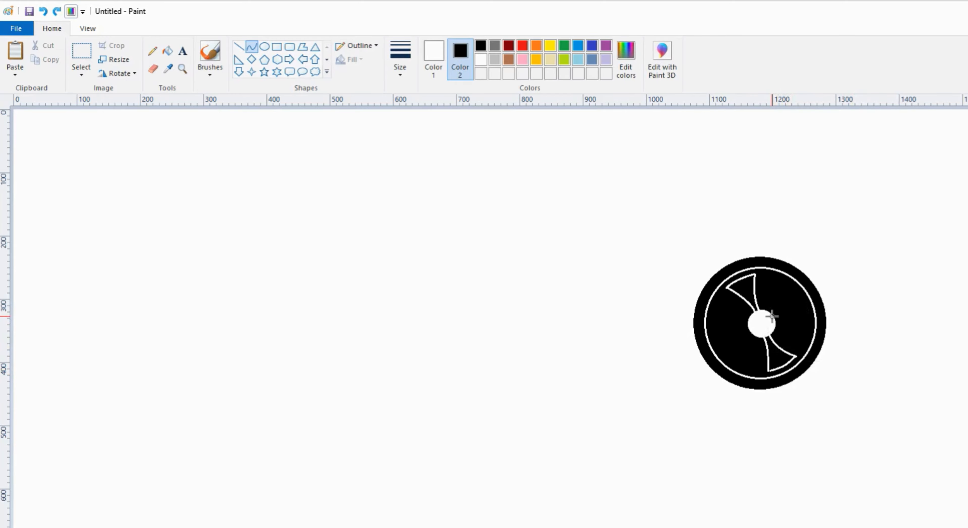
# - Draw two more white curved spokes from the hub toward the right and left sides of the rim
pyautogui.moveTo(772, 317)
pyautogui.mouseDown()
pyautogui.moveTo(797, 293)
pyautogui.moveTo(785, 312)
pyautogui.mouseUp()
pyautogui.moveTo(776, 322)
pyautogui.mouseDown()
pyautogui.moveTo(812, 323)
pyautogui.moveTo(802, 321)
pyautogui.mouseUp()
pyautogui.moveTo(796, 291)
pyautogui.mouseDown()
pyautogui.moveTo(810, 324)
pyautogui.moveTo(806, 302)
pyautogui.mouseUp()
pyautogui.moveTo(748, 326); pyautogui.dragTo(716, 340)
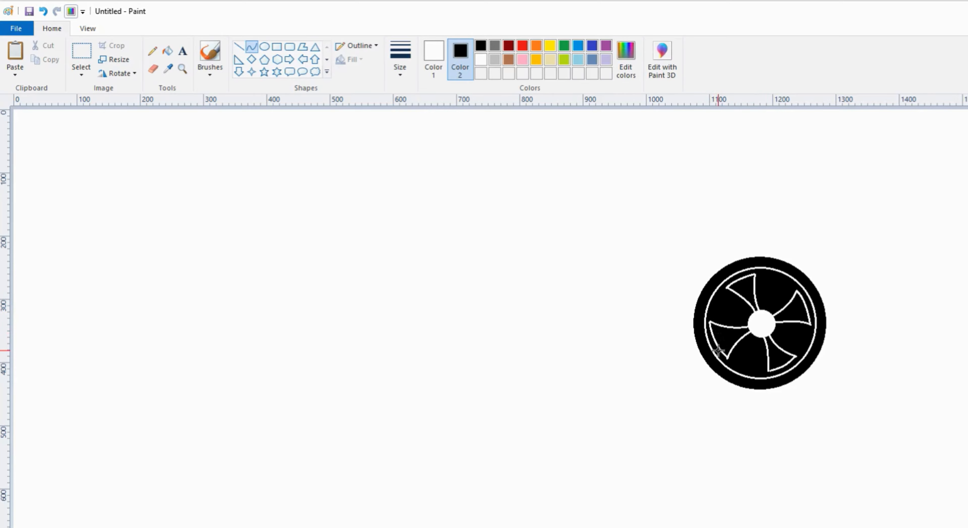
# - Add a ring of small black-filled bolt circles with white outlines around the edge of the wheel hub
pyautogui.click(263, 48)
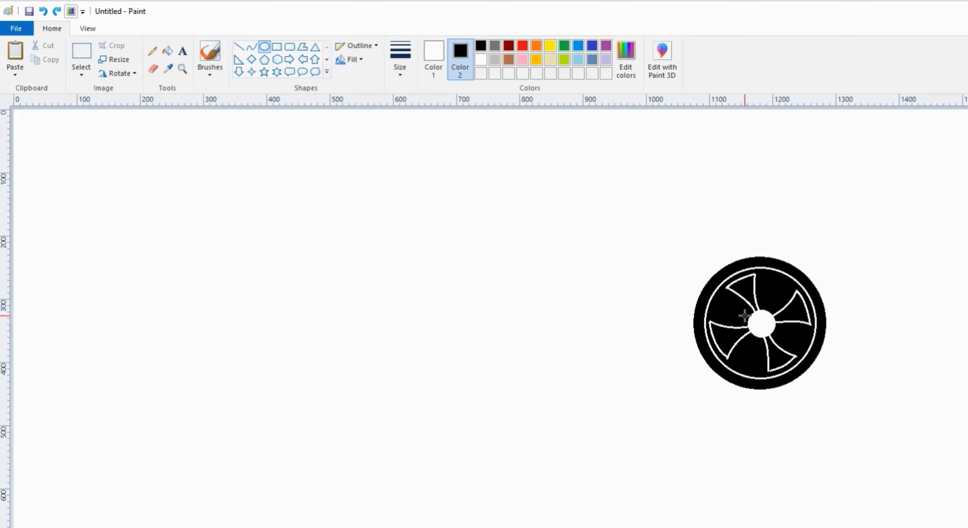
pyautogui.moveTo(755, 309); pyautogui.dragTo(772, 321)
pyautogui.click(773, 317)
pyautogui.click(761, 340)
pyautogui.moveTo(744, 325); pyautogui.dragTo(754, 334)
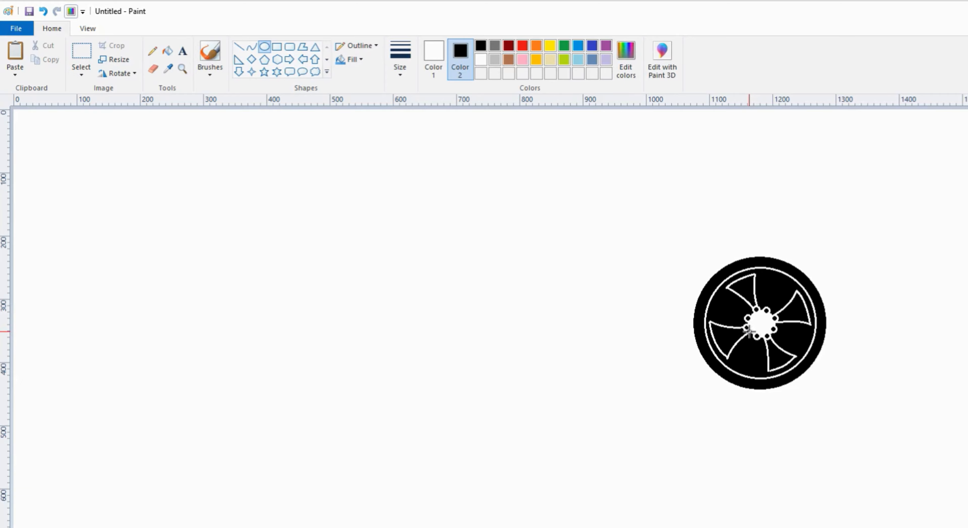
pyautogui.click(749, 331)
# - Draw a second white curve alongside one edge of each of the four spokes, running from its outer corner to the hub
pyautogui.click(252, 47)
pyautogui.moveTo(726, 288); pyautogui.dragTo(753, 317)
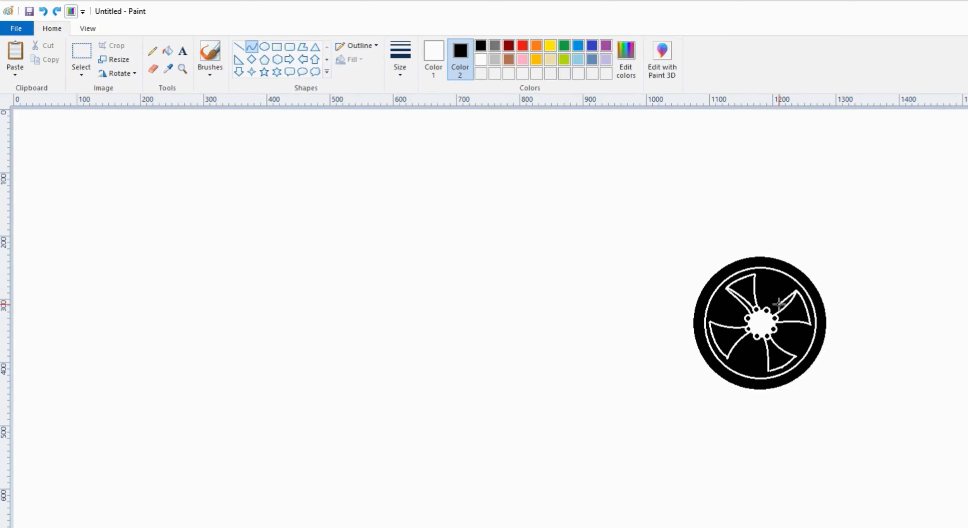
pyautogui.moveTo(779, 306); pyautogui.dragTo(782, 307)
pyautogui.moveTo(795, 355); pyautogui.dragTo(777, 332)
pyautogui.moveTo(728, 358)
pyautogui.mouseDown()
pyautogui.moveTo(750, 347)
pyautogui.moveTo(745, 338)
pyautogui.mouseUp()
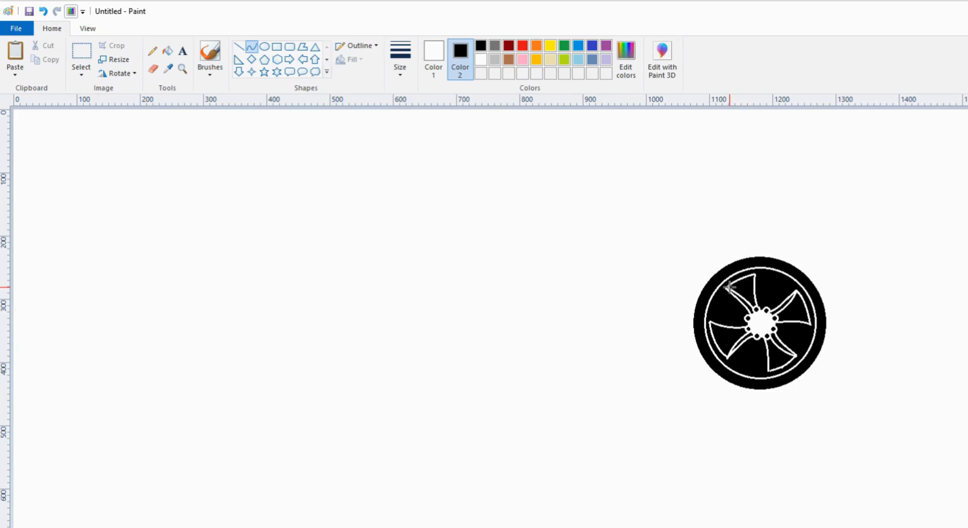
# - Add a white inner curve across the outer end of each of the four spokes, near the rim
pyautogui.moveTo(745, 285); pyautogui.dragTo(748, 285)
pyautogui.moveTo(804, 304); pyautogui.dragTo(807, 305)
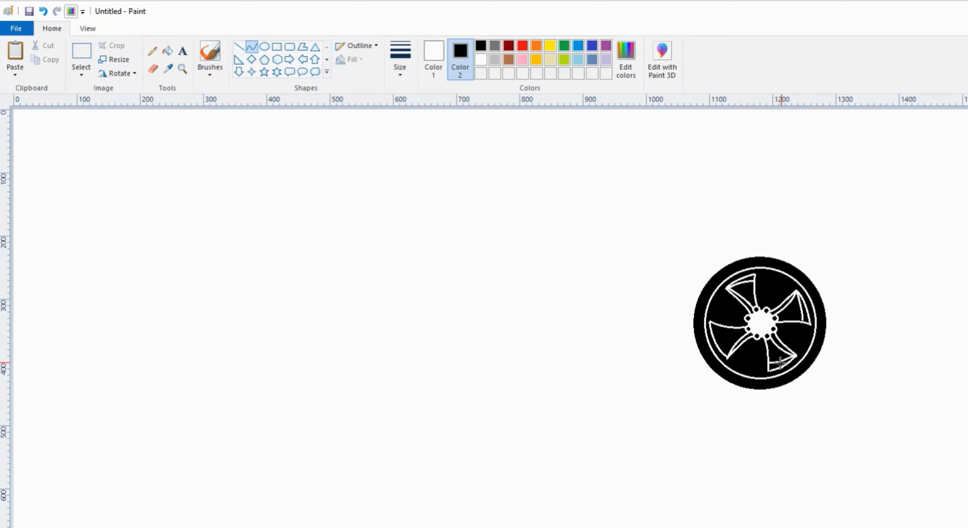
pyautogui.moveTo(728, 356); pyautogui.dragTo(717, 326)
pyautogui.click(716, 335)
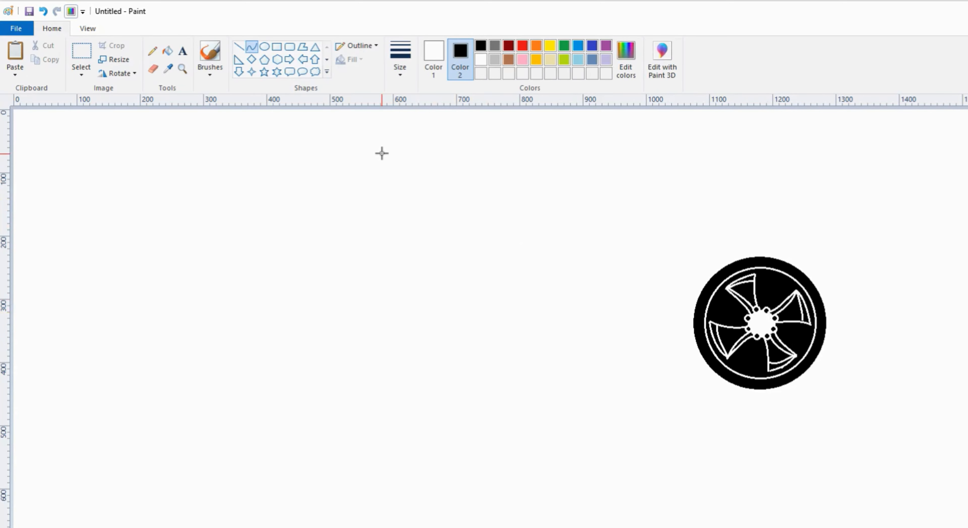
# - Draw a small white-filled circle with a black outline and center it on the wheel hub
pyautogui.click(265, 48)
pyautogui.click(436, 55)
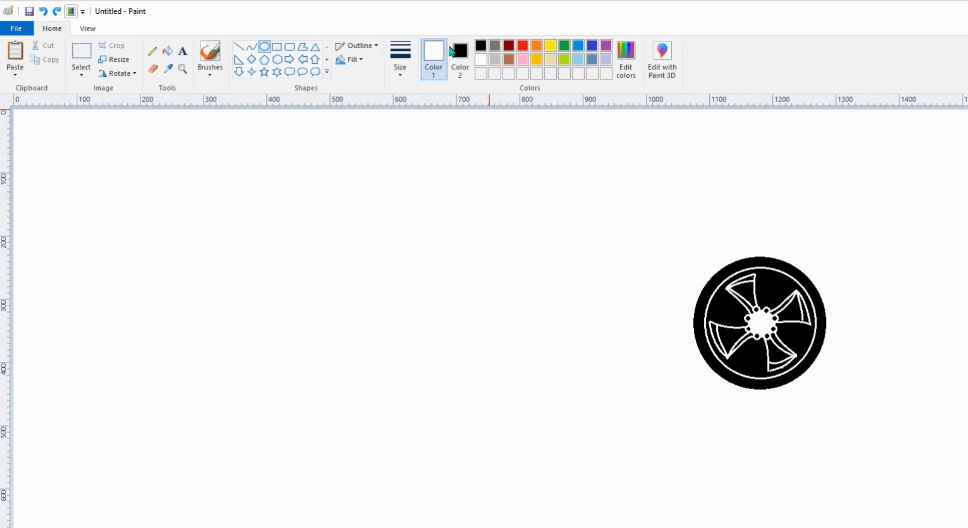
pyautogui.click(480, 46)
pyautogui.click(460, 56)
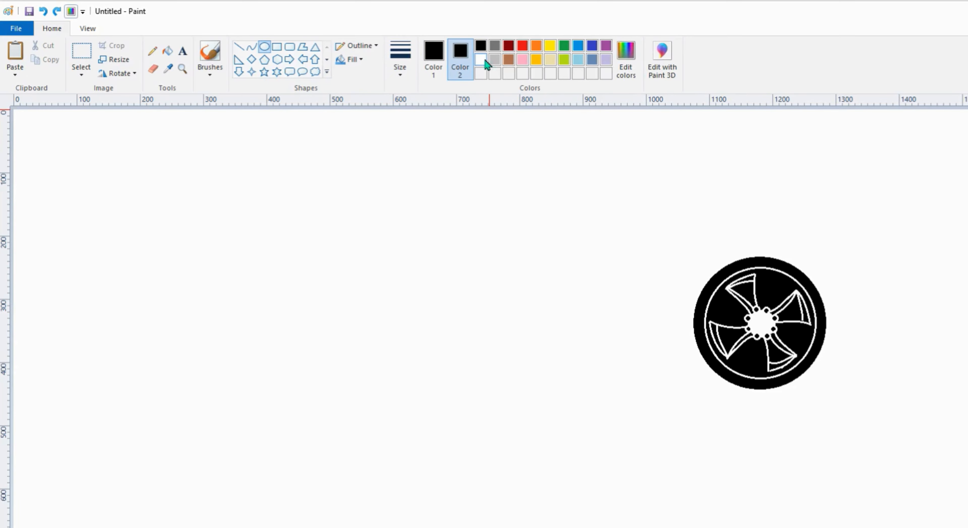
pyautogui.moveTo(757, 320); pyautogui.dragTo(772, 335)
pyautogui.moveTo(768, 333); pyautogui.dragTo(763, 329)
pyautogui.click(454, 142)
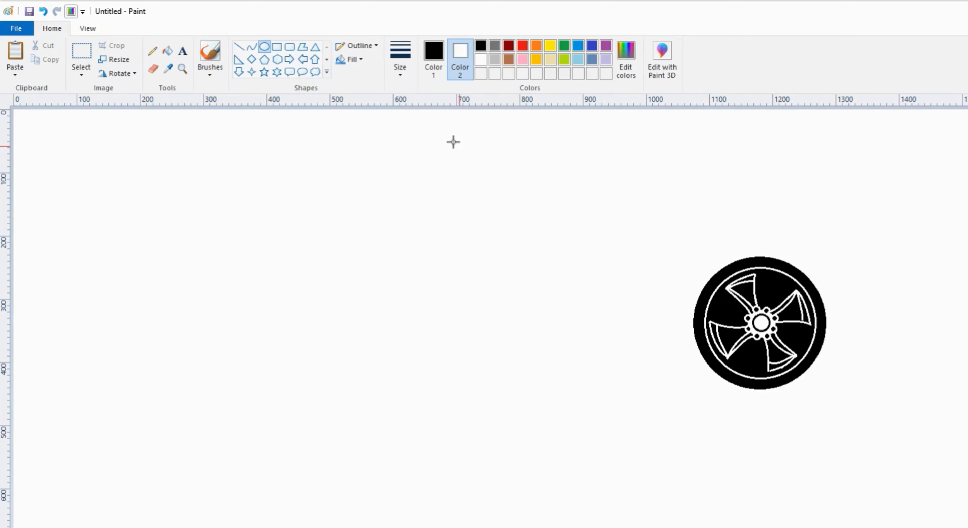
# - Copy the finished wheel and place the duplicate level with the original on the canvas's left side as the front wheel
pyautogui.click(83, 62)
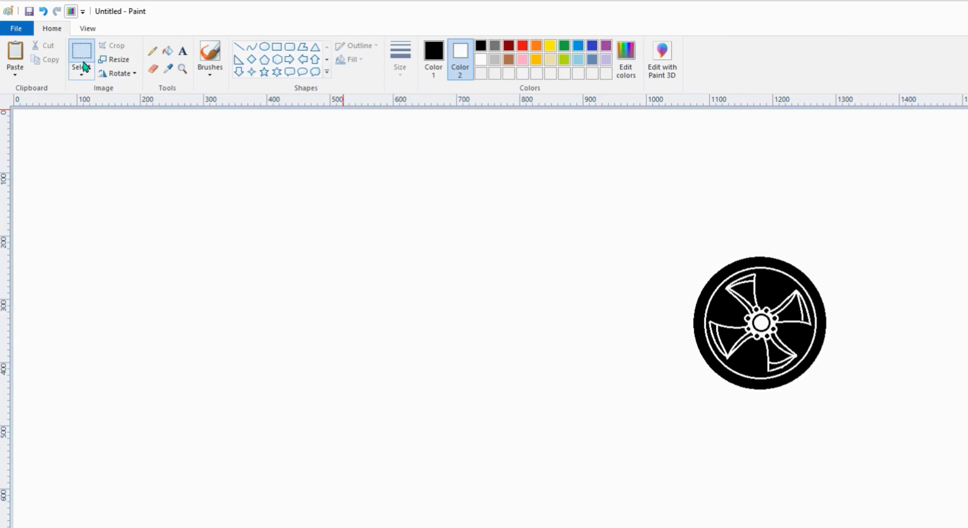
pyautogui.moveTo(689, 244); pyautogui.dragTo(835, 392)
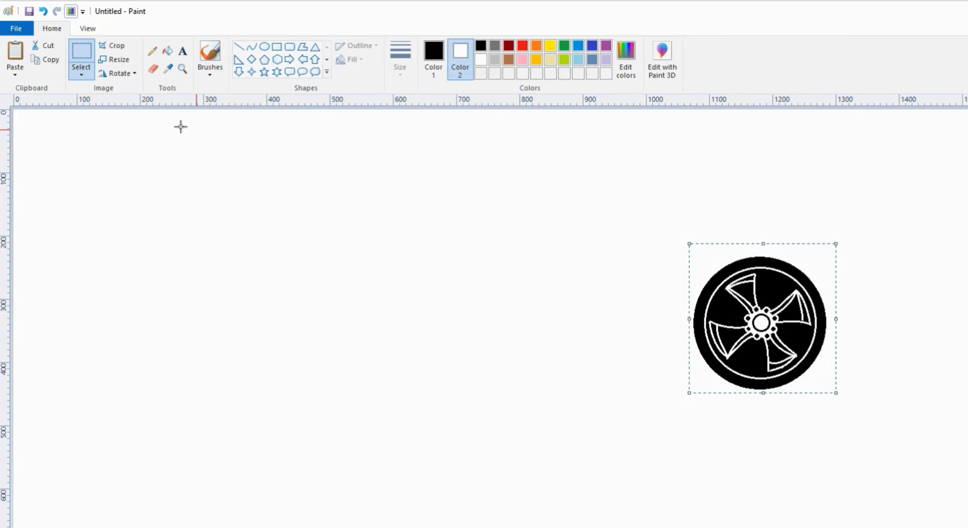
pyautogui.click(57, 60)
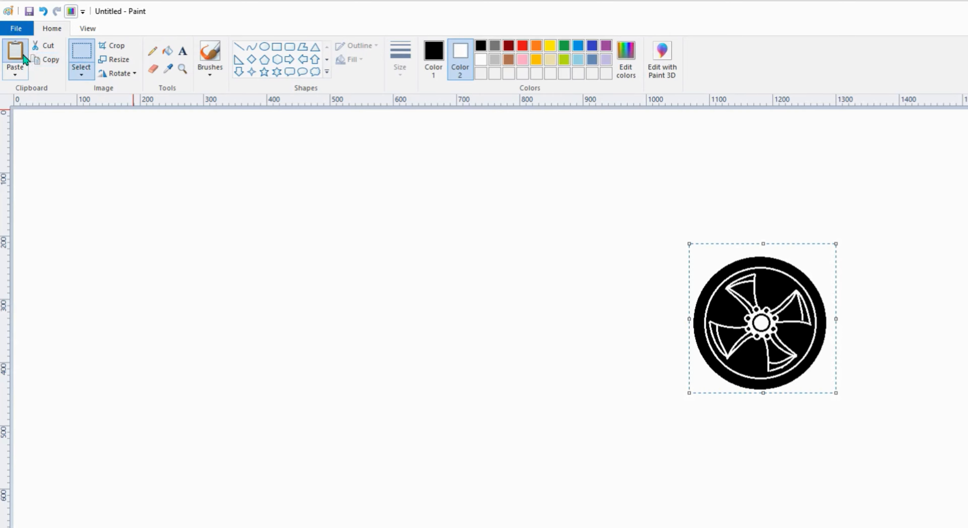
pyautogui.click(15, 53)
pyautogui.moveTo(98, 156); pyautogui.dragTo(355, 294)
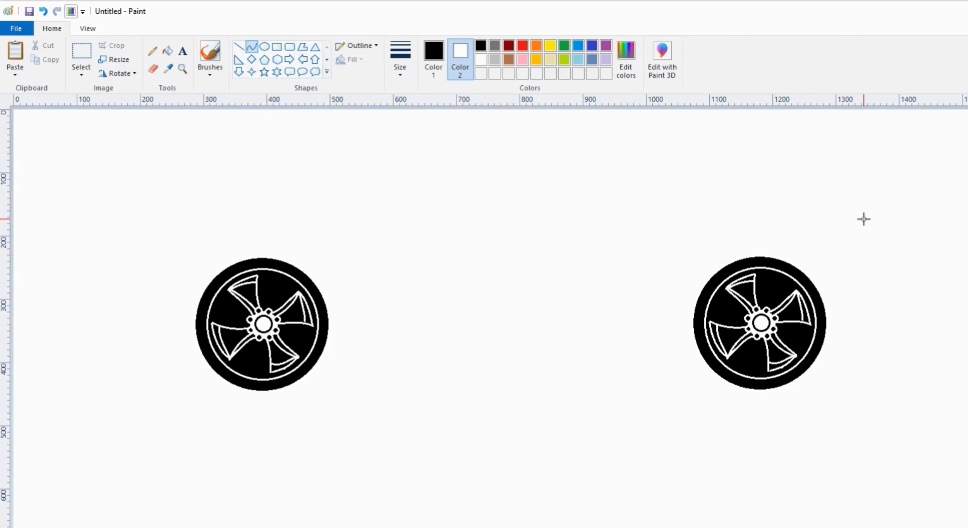
# - Draw a long, gently arched black beltline above the two wheels, from behind the front wheel past the rear wheel
pyautogui.moveTo(844, 237); pyautogui.dragTo(317, 237)
pyautogui.moveTo(740, 237); pyautogui.dragTo(740, 230)
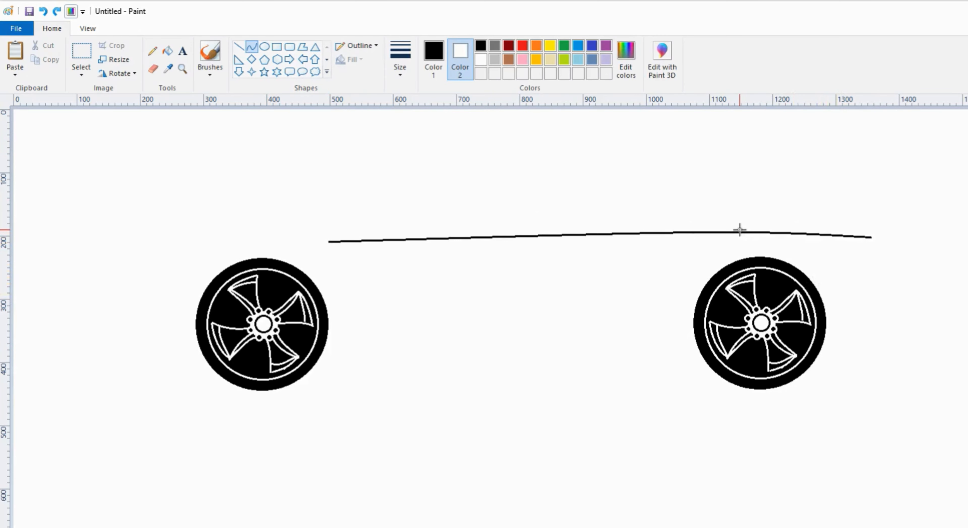
pyautogui.click(537, 230)
# - Draw the roofline in joined curves, from the windshield base over the roof and down to the tail above the beltline
pyautogui.moveTo(878, 219); pyautogui.dragTo(754, 194)
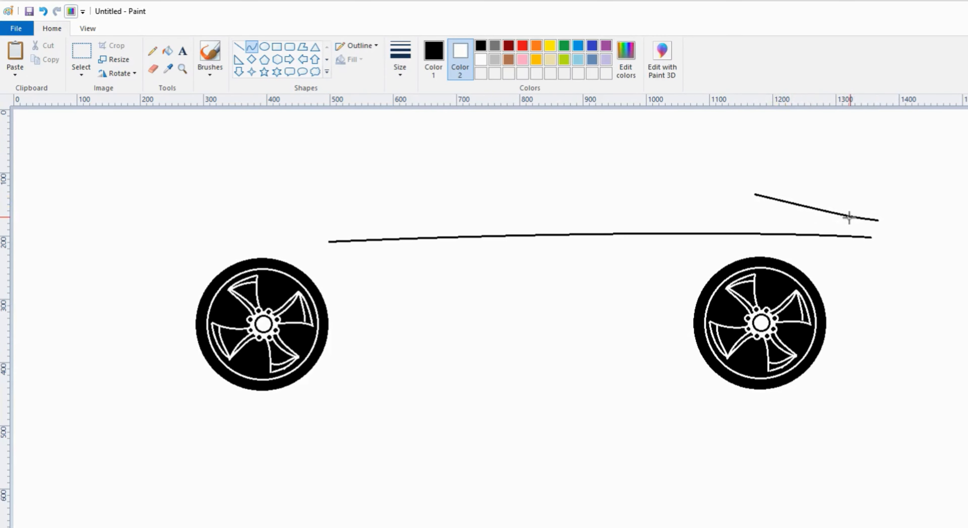
pyautogui.moveTo(849, 217); pyautogui.dragTo(793, 208)
pyautogui.moveTo(321, 241); pyautogui.dragTo(512, 184)
pyautogui.moveTo(374, 223); pyautogui.dragTo(428, 201)
pyautogui.click(429, 202)
pyautogui.moveTo(513, 184); pyautogui.dragTo(626, 176)
pyautogui.moveTo(705, 186); pyautogui.dragTo(721, 182)
# - Draw the hood curve, the lower front bumper edge and the nose outline ahead of the front wheel
pyautogui.moveTo(322, 242); pyautogui.dragTo(150, 260)
pyautogui.moveTo(214, 368)
pyautogui.mouseDown()
pyautogui.moveTo(90, 351)
pyautogui.moveTo(97, 372)
pyautogui.moveTo(121, 354)
pyautogui.mouseUp()
pyautogui.moveTo(107, 351)
pyautogui.mouseDown()
pyautogui.moveTo(100, 348)
pyautogui.moveTo(122, 353)
pyautogui.moveTo(107, 332)
pyautogui.moveTo(121, 340)
pyautogui.mouseUp()
pyautogui.moveTo(99, 284)
pyautogui.mouseDown()
pyautogui.moveTo(92, 334)
pyautogui.moveTo(120, 290)
pyautogui.moveTo(76, 303)
pyautogui.moveTo(81, 328)
pyautogui.moveTo(66, 304)
pyautogui.moveTo(51, 330)
pyautogui.mouseUp()
# - Draw the inner curves of the grille opening on the front bumper
pyautogui.moveTo(99, 350)
pyautogui.mouseDown()
pyautogui.moveTo(78, 343)
pyautogui.moveTo(78, 331)
pyautogui.moveTo(74, 348)
pyautogui.moveTo(73, 338)
pyautogui.moveTo(114, 341)
pyautogui.mouseUp()
pyautogui.moveTo(100, 339); pyautogui.dragTo(90, 342)
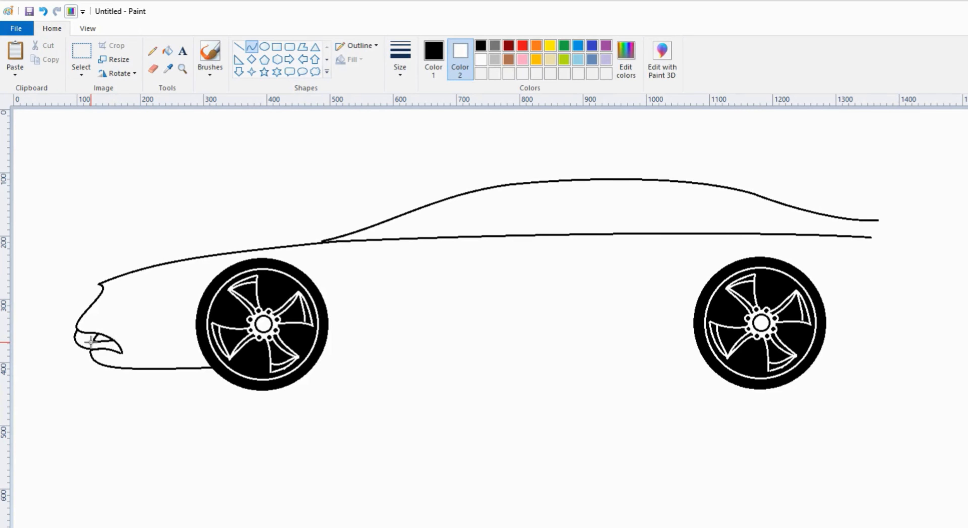
pyautogui.click(102, 340)
# - Draw the headlight with its inner curves beneath the hood's front edge, and a short crease low on the front bumper
pyautogui.moveTo(90, 309); pyautogui.dragTo(142, 286)
pyautogui.moveTo(91, 308); pyautogui.dragTo(129, 300)
pyautogui.moveTo(142, 286)
pyautogui.mouseDown()
pyautogui.moveTo(114, 291)
pyautogui.moveTo(96, 308)
pyautogui.mouseUp()
pyautogui.hotkey('ctrl', 'z')
pyautogui.moveTo(102, 288); pyautogui.dragTo(111, 293)
pyautogui.moveTo(112, 286); pyautogui.dragTo(143, 285)
pyautogui.moveTo(129, 286); pyautogui.dragTo(130, 280)
pyautogui.moveTo(137, 353)
pyautogui.mouseDown()
pyautogui.moveTo(176, 352)
pyautogui.moveTo(153, 356)
pyautogui.mouseUp()
pyautogui.click(155, 356)
# - Draw a crease line along the body side between the wheels, with a slatted vent beneath its front end
pyautogui.moveTo(332, 269); pyautogui.dragTo(696, 263)
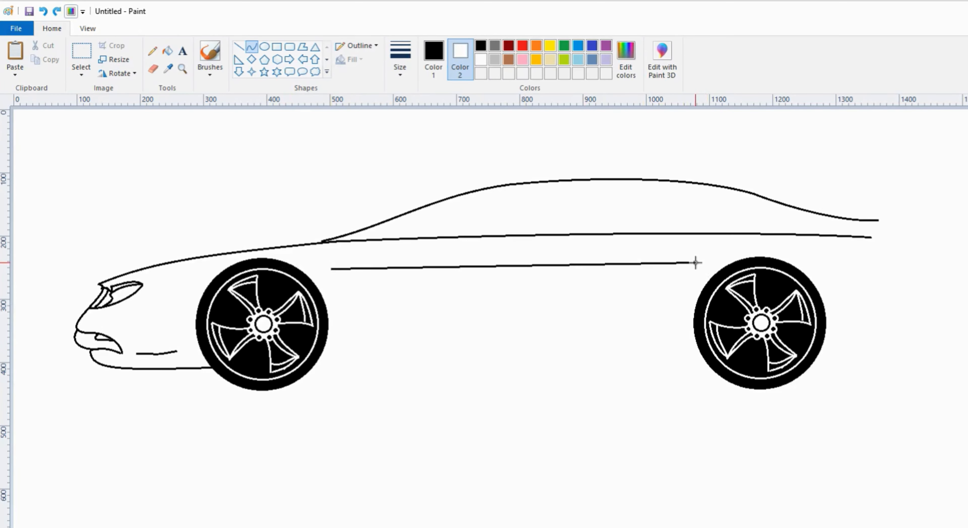
pyautogui.moveTo(379, 267)
pyautogui.mouseDown()
pyautogui.moveTo(605, 257)
pyautogui.moveTo(331, 274)
pyautogui.moveTo(350, 280)
pyautogui.moveTo(378, 268)
pyautogui.mouseUp()
pyautogui.click(339, 274)
pyautogui.click(353, 280)
pyautogui.click(368, 278)
pyautogui.moveTo(340, 275); pyautogui.dragTo(373, 273)
pyautogui.moveTo(343, 279); pyautogui.dragTo(364, 277)
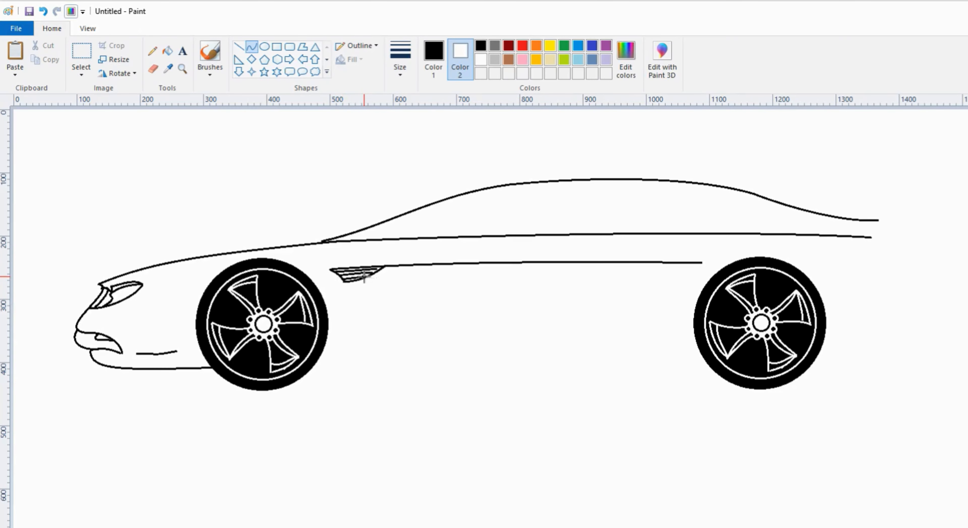
# - Add two curved door handles under the side crease line and draw a straight sill line between the wheels
pyautogui.moveTo(467, 266); pyautogui.dragTo(485, 264)
pyautogui.moveTo(452, 267); pyautogui.dragTo(491, 264)
pyautogui.moveTo(647, 262); pyautogui.dragTo(677, 262)
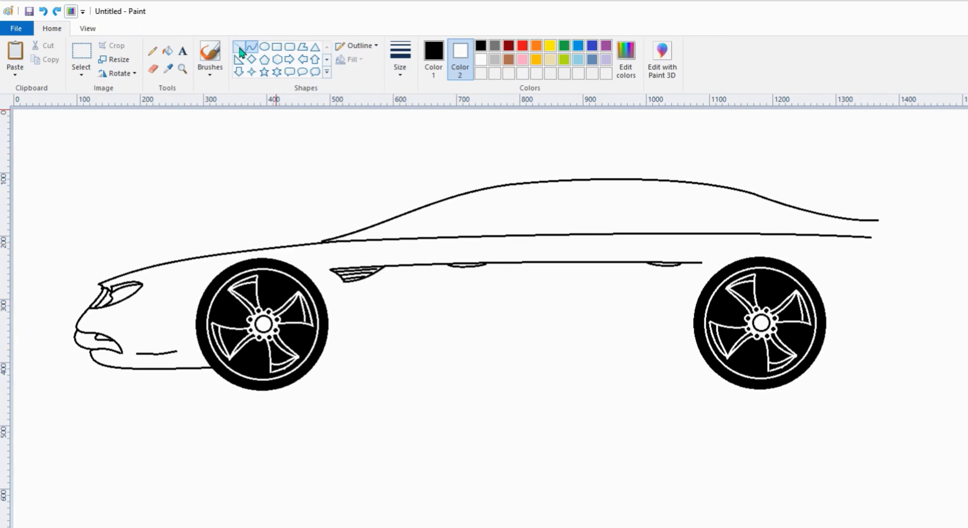
pyautogui.moveTo(317, 363); pyautogui.dragTo(705, 399)
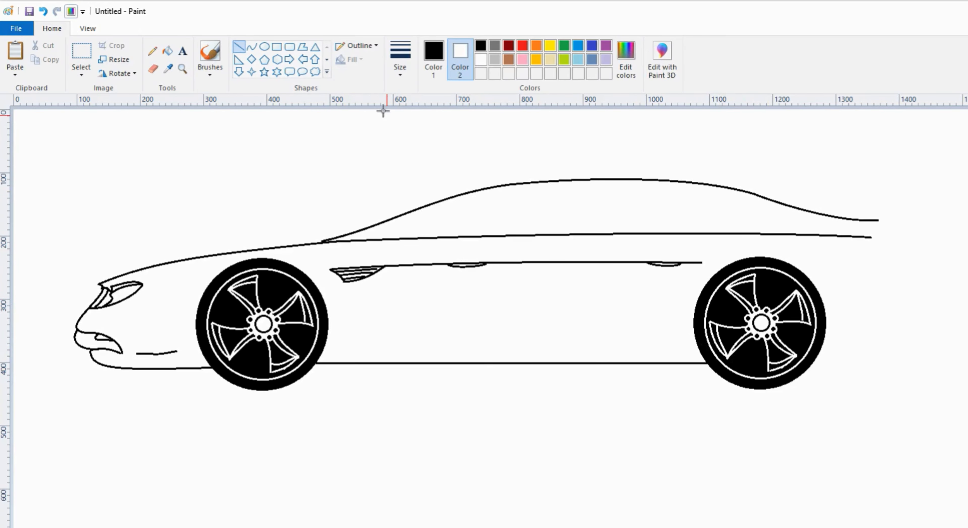
# - Draw the curved rear-end outline from the rear wheel up to the tail and close the trunk edge
pyautogui.click(259, 47)
pyautogui.moveTo(903, 315)
pyautogui.mouseDown()
pyautogui.moveTo(816, 360)
pyautogui.moveTo(869, 358)
pyautogui.moveTo(922, 338)
pyautogui.moveTo(871, 237)
pyautogui.mouseUp()
pyautogui.moveTo(892, 264)
pyautogui.mouseDown()
pyautogui.moveTo(921, 289)
pyautogui.moveTo(899, 242)
pyautogui.moveTo(874, 237)
pyautogui.moveTo(877, 226)
pyautogui.mouseUp()
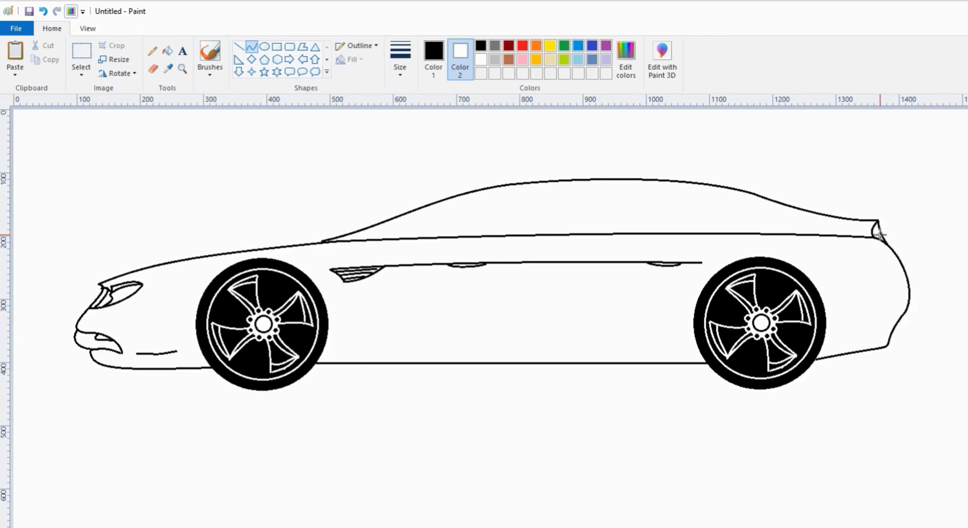
# - Draw a curved crease across the upper rear bumper, from the rear outline toward the rear wheel
pyautogui.moveTo(908, 283); pyautogui.dragTo(847, 288)
pyautogui.moveTo(897, 280); pyautogui.dragTo(898, 283)
pyautogui.moveTo(861, 285); pyautogui.dragTo(858, 285)
# - Draw the pointed taillight outline above the bumper crease and a short line low on the bumper behind the rear wheel
pyautogui.moveTo(900, 269)
pyautogui.mouseDown()
pyautogui.moveTo(854, 258)
pyautogui.moveTo(889, 274)
pyautogui.mouseUp()
pyautogui.moveTo(874, 274); pyautogui.dragTo(854, 259)
pyautogui.moveTo(886, 263)
pyautogui.mouseDown()
pyautogui.moveTo(891, 253)
pyautogui.moveTo(868, 256)
pyautogui.mouseUp()
pyautogui.moveTo(834, 337); pyautogui.dragTo(867, 337)
pyautogui.hotkey('ctrl', 'z')
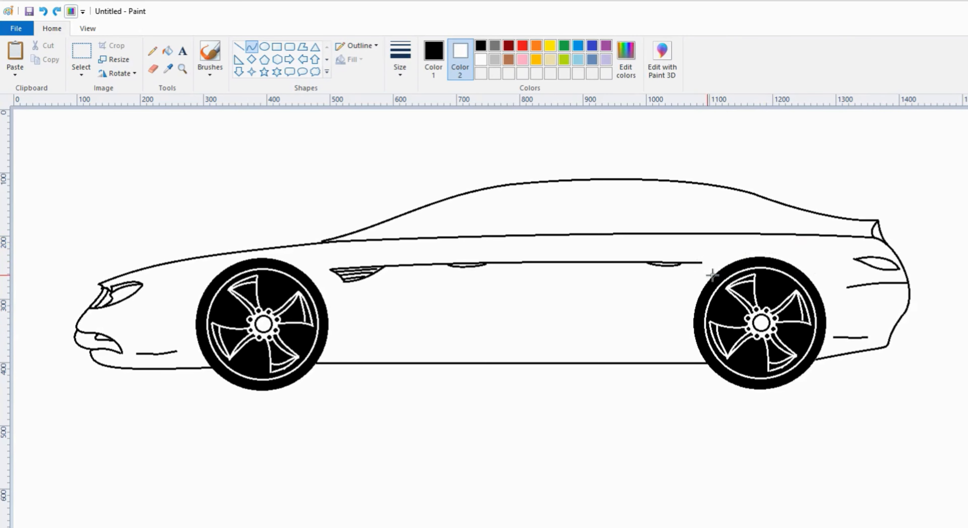
# - Draw a curved wheel-arch line closely above the rear wheel and another above the front wheel
pyautogui.moveTo(797, 275); pyautogui.dragTo(813, 275)
pyautogui.moveTo(712, 264); pyautogui.dragTo(713, 257)
pyautogui.moveTo(762, 245); pyautogui.dragTo(775, 231)
pyautogui.moveTo(273, 282); pyautogui.dragTo(320, 287)
pyautogui.moveTo(236, 285); pyautogui.dragTo(226, 259)
# - Draw the windshield's outer curve from the hood to the roof and two nested curves rounding off the rear side window
pyautogui.moveTo(284, 275)
pyautogui.mouseDown()
pyautogui.moveTo(282, 241)
pyautogui.moveTo(499, 187)
pyautogui.mouseUp()
pyautogui.moveTo(395, 216); pyautogui.dragTo(399, 203)
pyautogui.moveTo(603, 180); pyautogui.dragTo(733, 233)
pyautogui.moveTo(696, 210); pyautogui.dragTo(735, 197)
pyautogui.moveTo(610, 180); pyautogui.dragTo(721, 233)
pyautogui.moveTo(700, 207)
pyautogui.mouseDown()
pyautogui.moveTo(724, 199)
pyautogui.moveTo(759, 213)
pyautogui.mouseUp()
# - Draw a small wedge-shaped side mirror just above the beltline at the front of the side window
pyautogui.moveTo(383, 234); pyautogui.dragTo(401, 237)
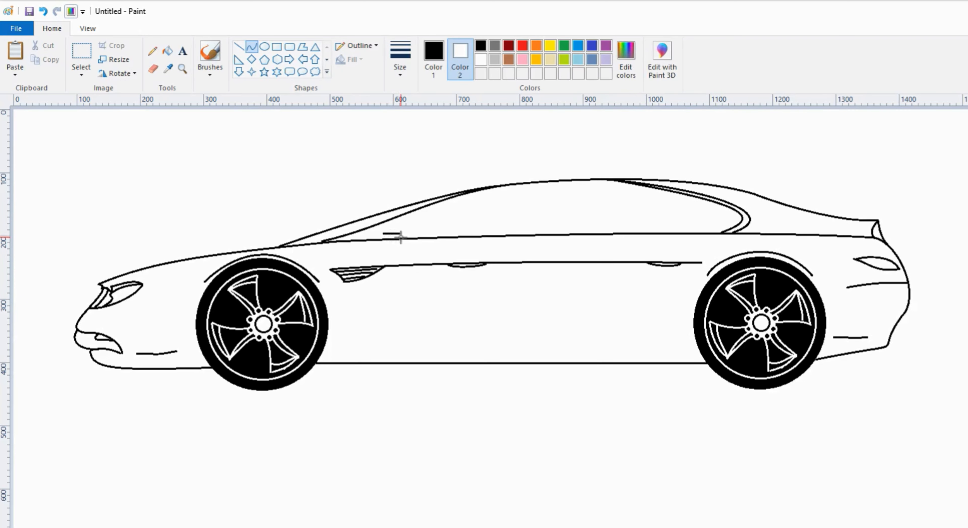
pyautogui.click(407, 225)
pyautogui.doubleClick(379, 226)
# - Draw the inner side-window frame curve from the beltline near the windshield base up and along under the roofline
pyautogui.moveTo(341, 240); pyautogui.dragTo(516, 185)
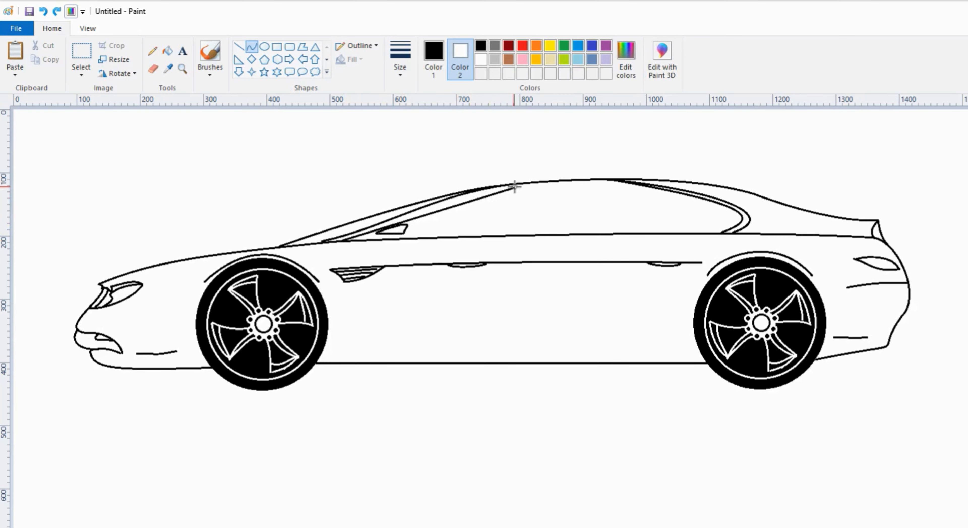
pyautogui.moveTo(379, 231); pyautogui.dragTo(374, 238)
pyautogui.moveTo(414, 226)
pyautogui.mouseDown()
pyautogui.moveTo(410, 211)
pyautogui.moveTo(498, 190)
pyautogui.moveTo(609, 186)
pyautogui.moveTo(513, 185)
pyautogui.mouseUp()
pyautogui.click(562, 183)
# - Draw a side-skirt line just above the sill that curves down to meet it ahead of the rear wheel
pyautogui.moveTo(677, 363)
pyautogui.mouseDown()
pyautogui.moveTo(548, 345)
pyautogui.moveTo(463, 352)
pyautogui.moveTo(493, 341)
pyautogui.mouseUp()
pyautogui.hotkey('ctrl', 'z')
pyautogui.moveTo(607, 363); pyautogui.dragTo(659, 349)
# - Copy the side-skirt segment, flip the copy horizontally and place it behind the front wheel to complete the skirt
pyautogui.click(84, 57)
pyautogui.moveTo(504, 328); pyautogui.dragTo(686, 399)
pyautogui.click(47, 59)
pyautogui.click(15, 53)
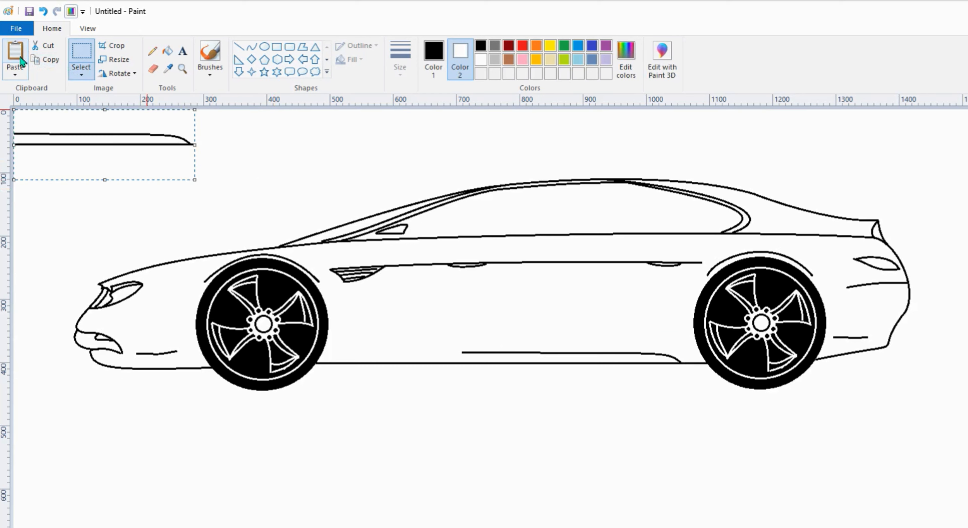
pyautogui.click(124, 73)
pyautogui.click(157, 145)
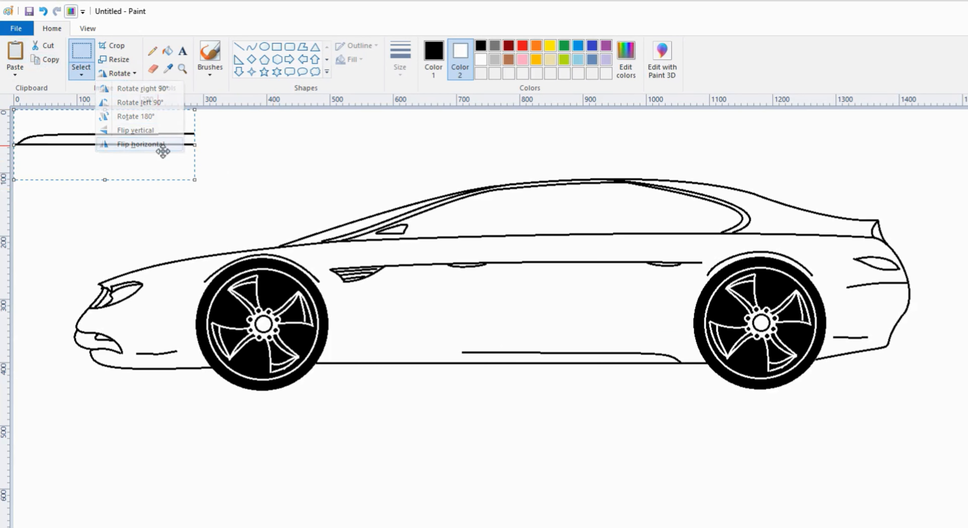
pyautogui.moveTo(129, 142); pyautogui.dragTo(443, 352)
# - Draw an S-curved line dividing the doors, from the top of the side window down to the sill
pyautogui.click(251, 46)
pyautogui.moveTo(559, 185); pyautogui.dragTo(473, 363)
pyautogui.moveTo(556, 217); pyautogui.dragTo(487, 235)
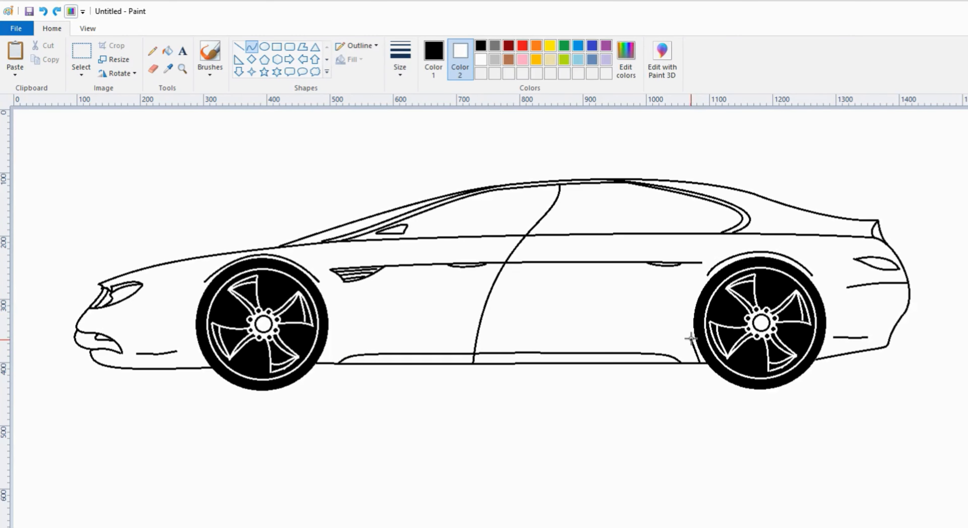
# - Draw the rear door's curved back edge from the sill around the front of the rear wheel up to the beltline
pyautogui.moveTo(691, 339); pyautogui.dragTo(710, 264)
pyautogui.moveTo(692, 335); pyautogui.dragTo(682, 345)
pyautogui.moveTo(690, 297); pyautogui.dragTo(680, 295)
pyautogui.moveTo(718, 236); pyautogui.dragTo(719, 235)
# - Fill the taillight with red and the headlight with black
pyautogui.click(522, 45)
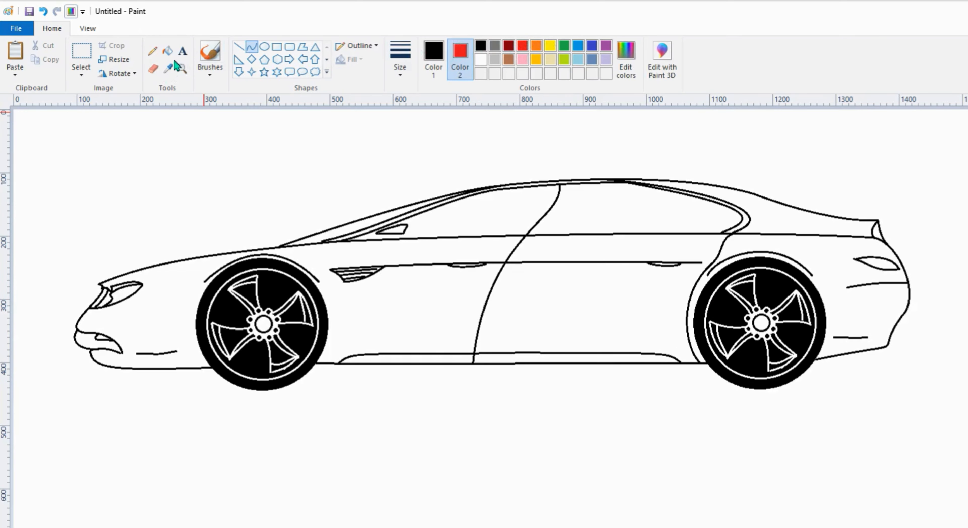
pyautogui.click(169, 52)
pyautogui.click(481, 59)
pyautogui.click(430, 57)
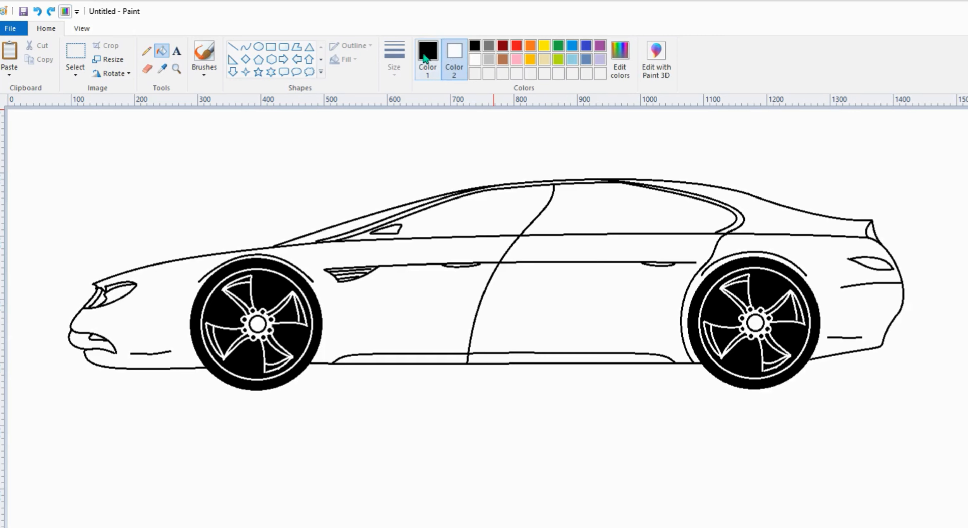
pyautogui.click(425, 57)
pyautogui.click(517, 46)
pyautogui.click(881, 266)
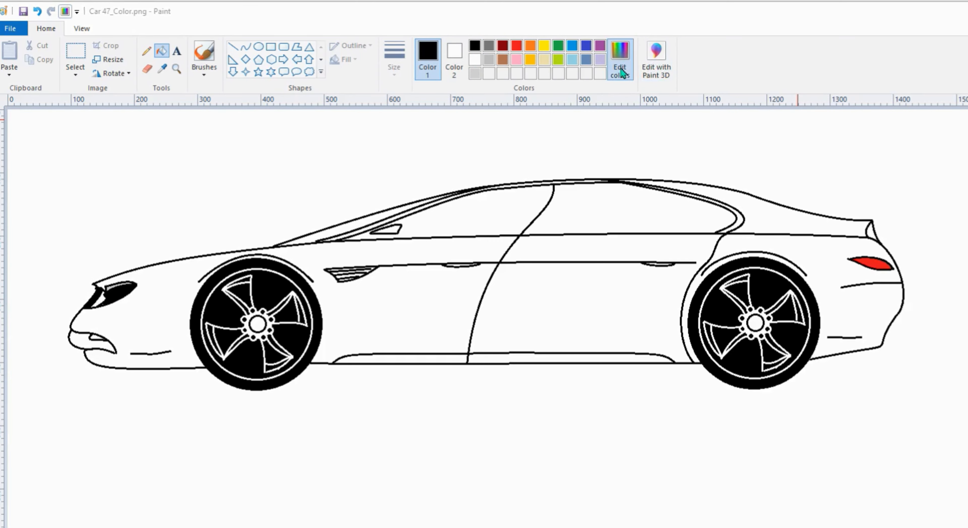
# - Mix a dark grey (red 60, green 60, blue 60) and fill the side windows, windshield and front grille with it
pyautogui.click(620, 58)
pyautogui.moveTo(695, 329); pyautogui.dragTo(696, 307)
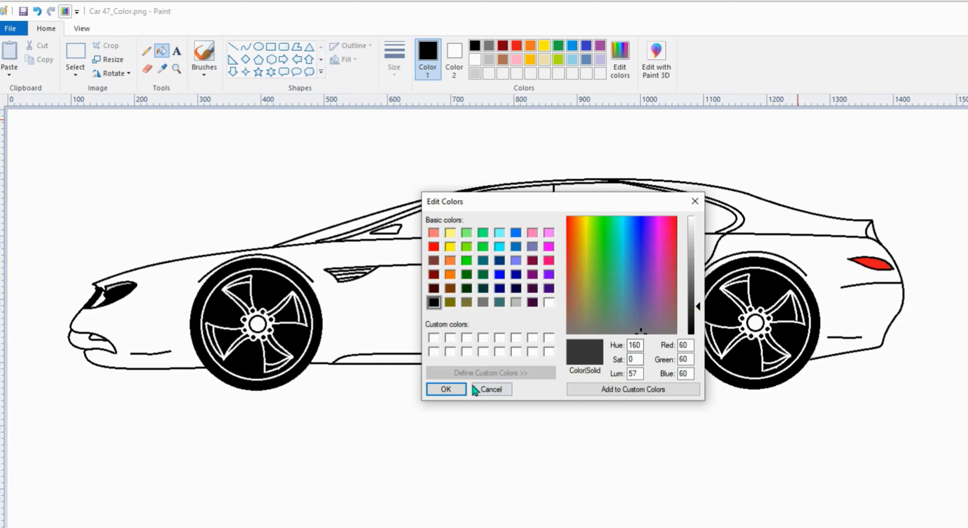
pyautogui.click(445, 389)
pyautogui.click(441, 226)
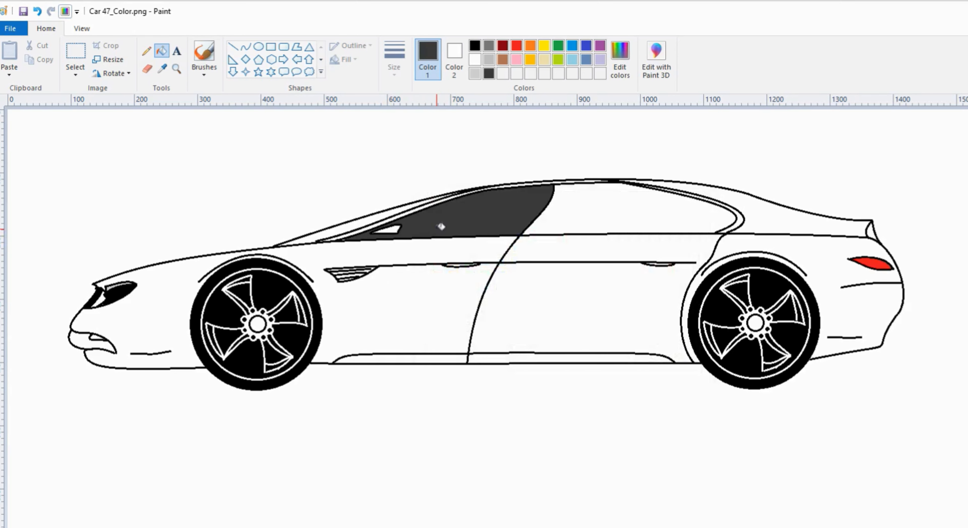
pyautogui.click(614, 209)
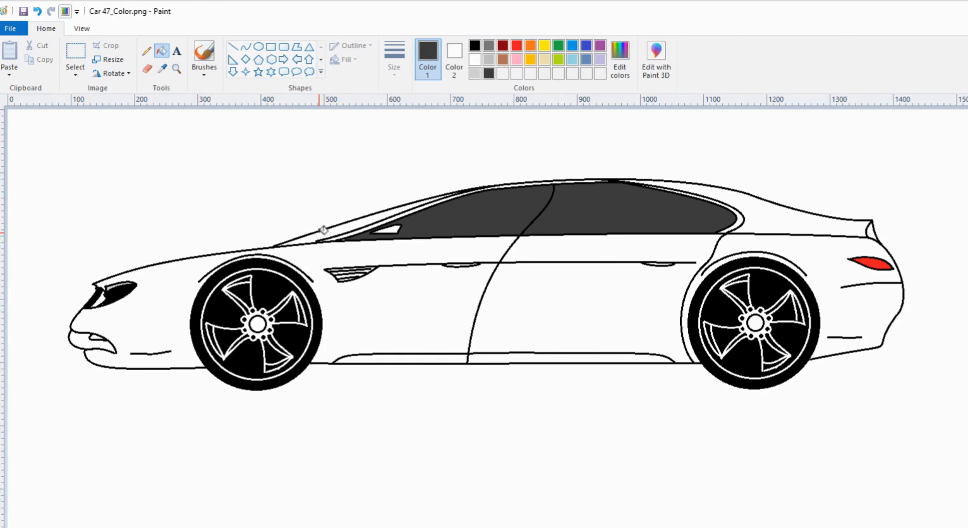
pyautogui.click(323, 229)
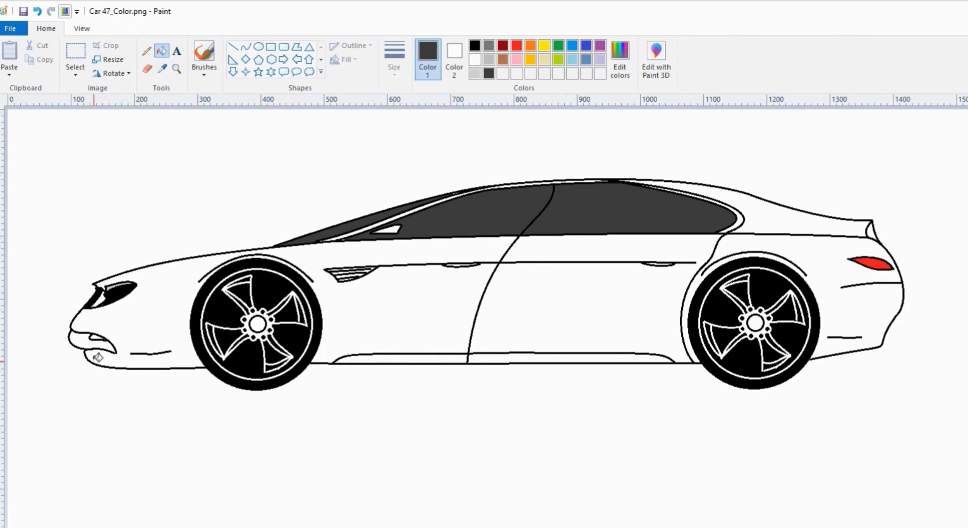
pyautogui.click(91, 340)
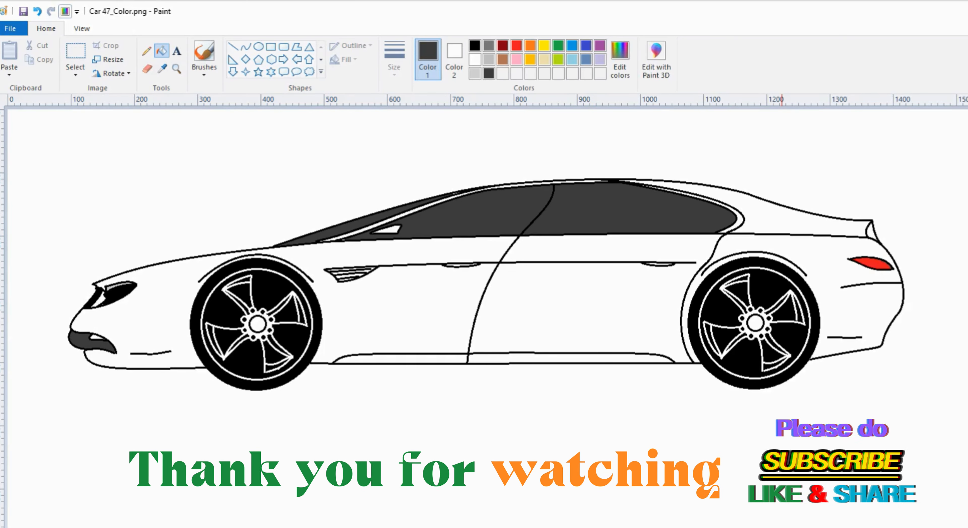